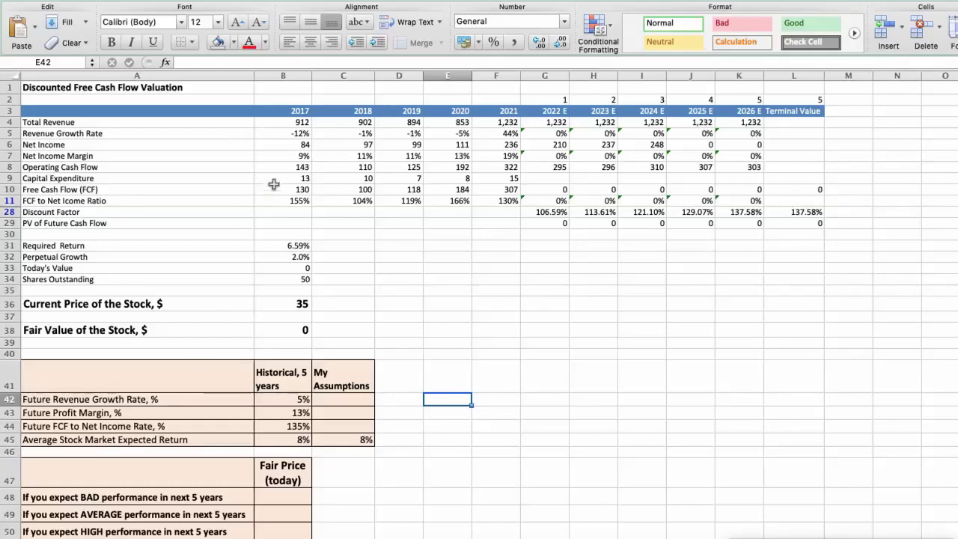
# Step: Review the 2017–2021 revenue growth rates and the five-year average growth formula in the assumptions table
pyautogui.click(279, 134)
pyautogui.press('Right')
pyautogui.press('Right')
pyautogui.press('Right')
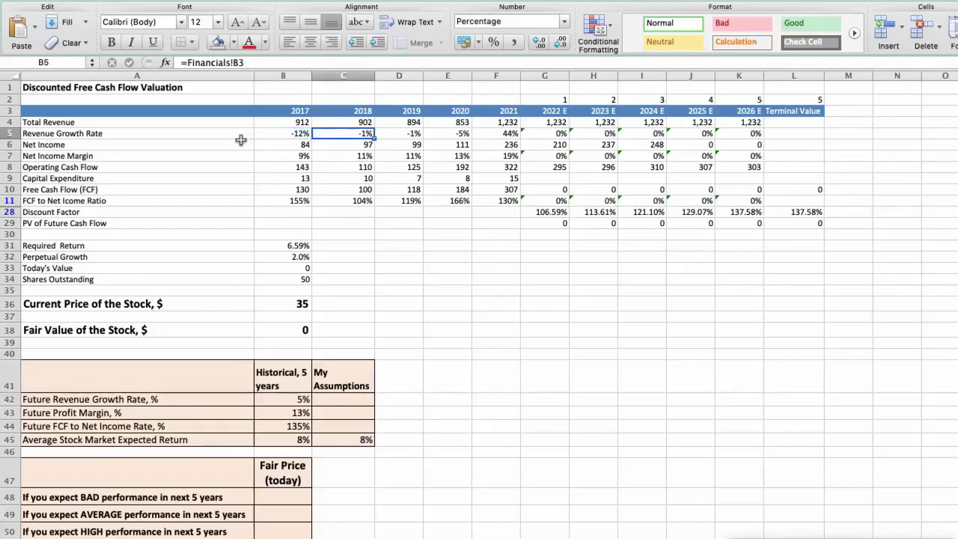
pyautogui.press('Right')
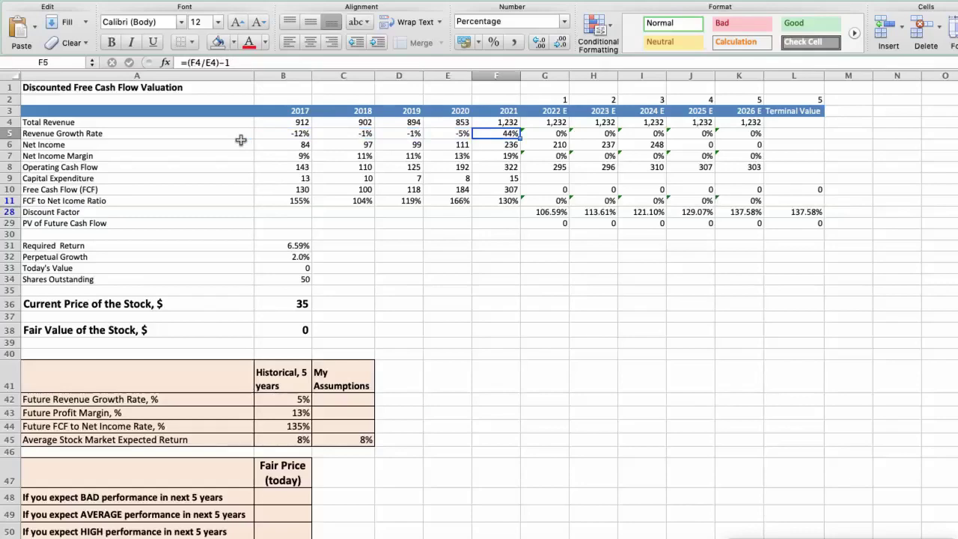
pyautogui.click(275, 399)
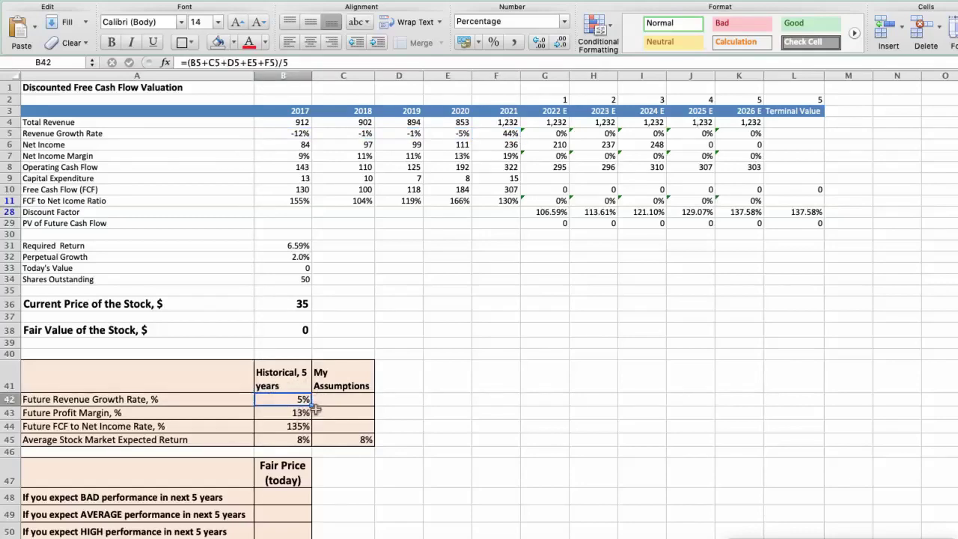
# Step: Review the 2017–2021 net income margins and the historical five-year profit margin formula
pyautogui.click(282, 156)
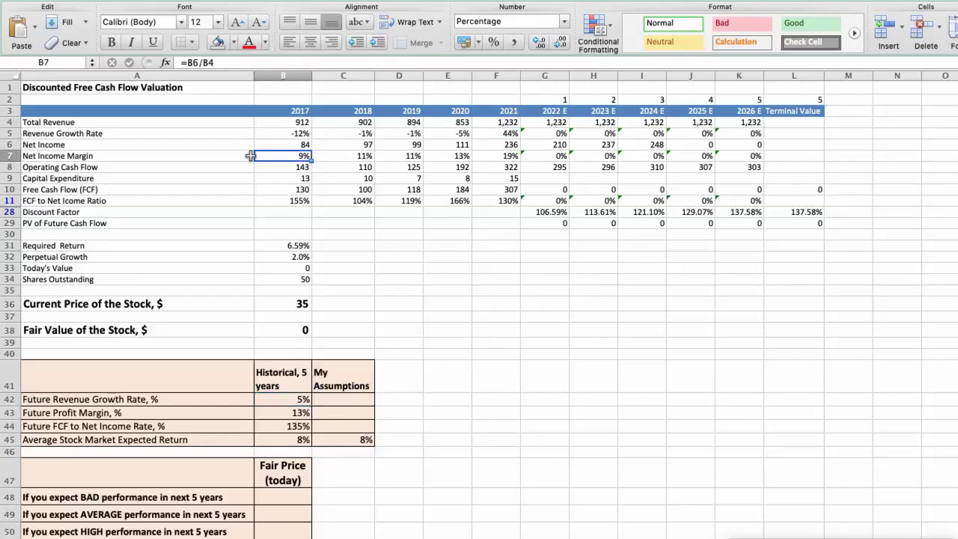
pyautogui.press('Right')
pyautogui.press('Right')
pyautogui.press('Right')
pyautogui.press('Right')
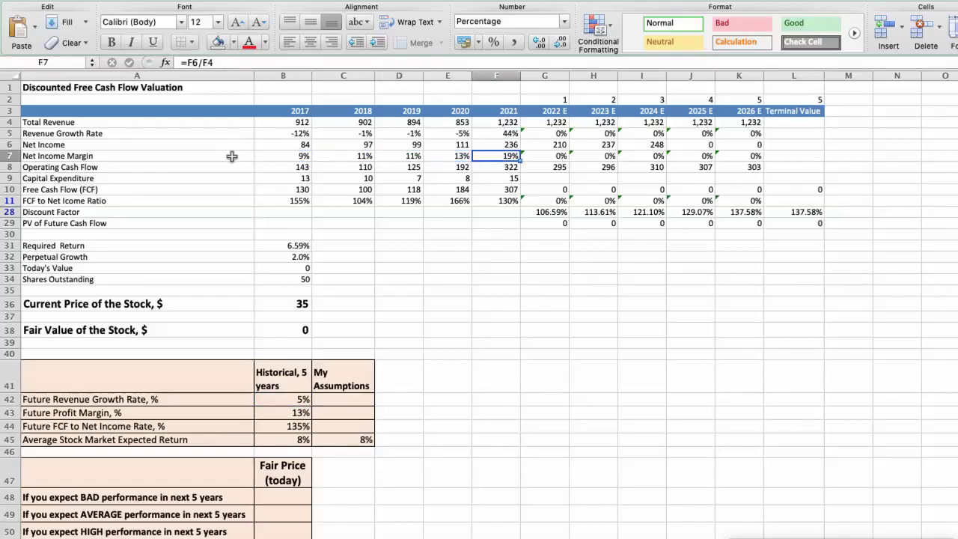
pyautogui.click(278, 413)
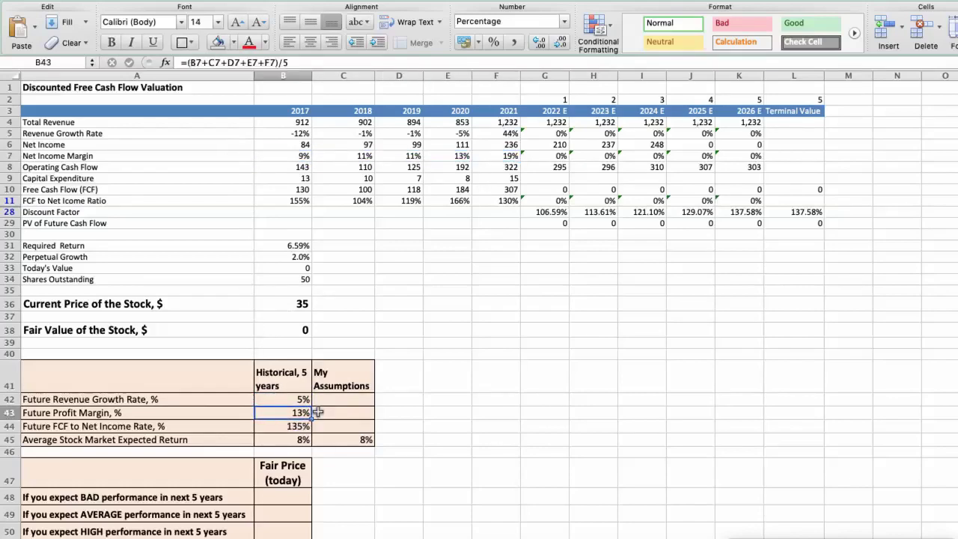
# Step: Review the 2017–2021 FCF to net income ratios, their five-year average and the historical average stock market expected return
pyautogui.click(285, 201)
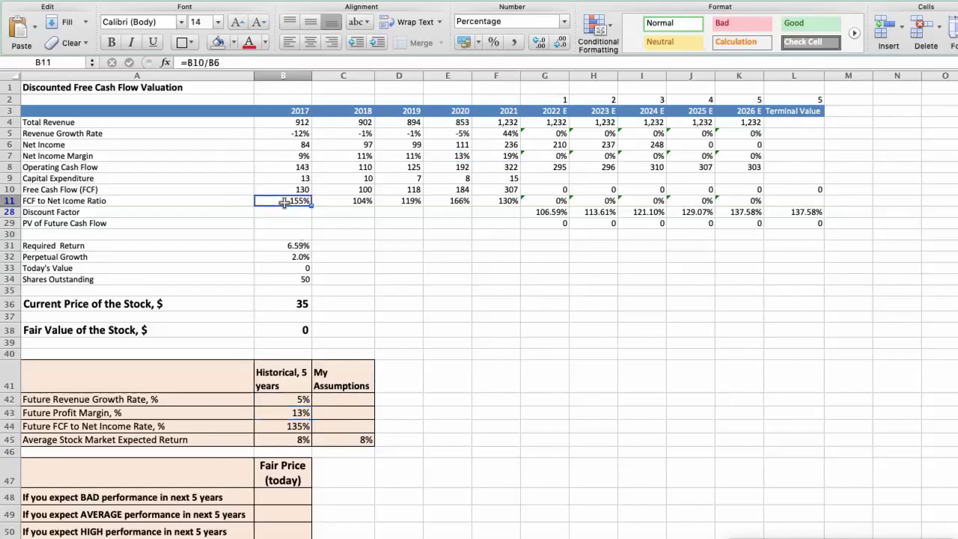
pyautogui.press('Right')
pyautogui.press('Right')
pyautogui.press('Right')
pyautogui.press('Right')
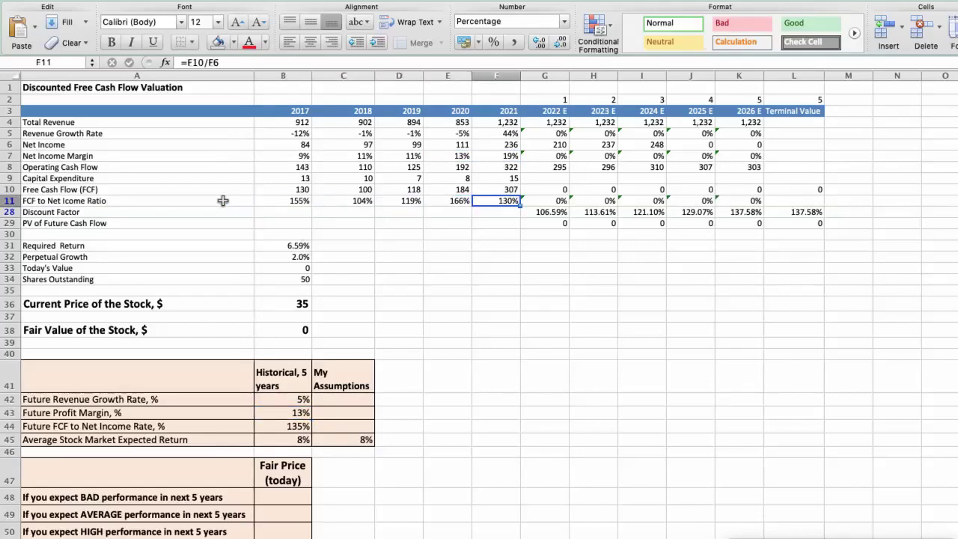
pyautogui.click(268, 425)
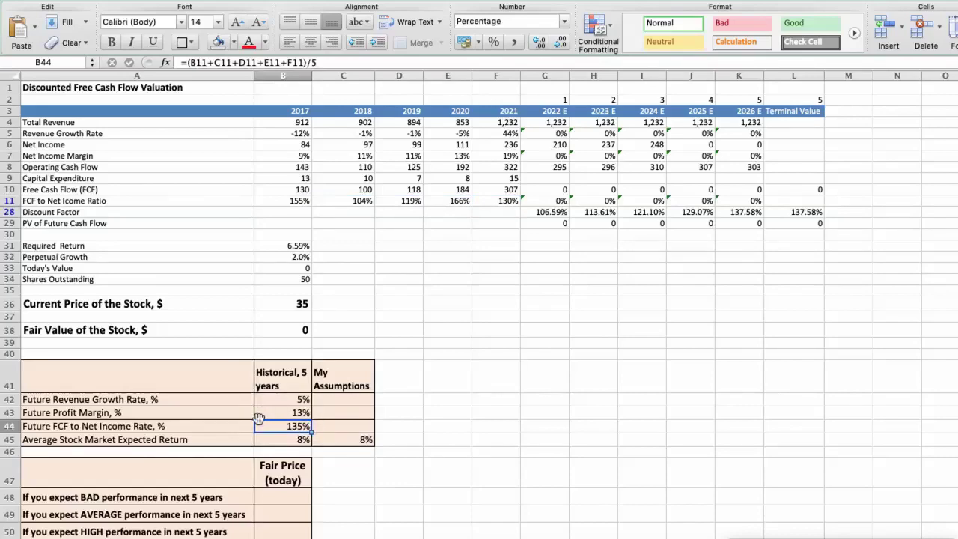
pyautogui.click(266, 439)
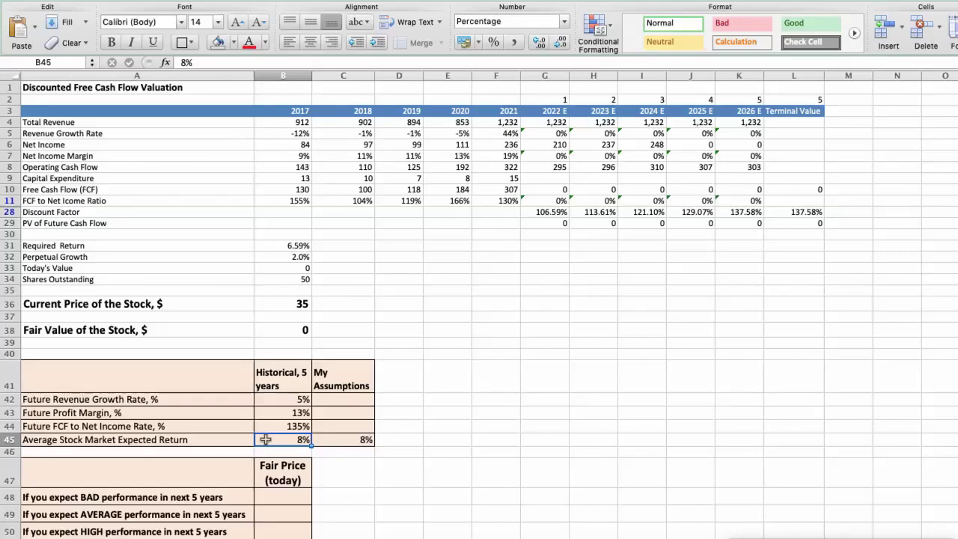
# Step: Fill in My Assumptions with a revenue growth rate of -3%, a profit margin of 8% and an FCF to net income rate of 80%
pyautogui.click(342, 397)
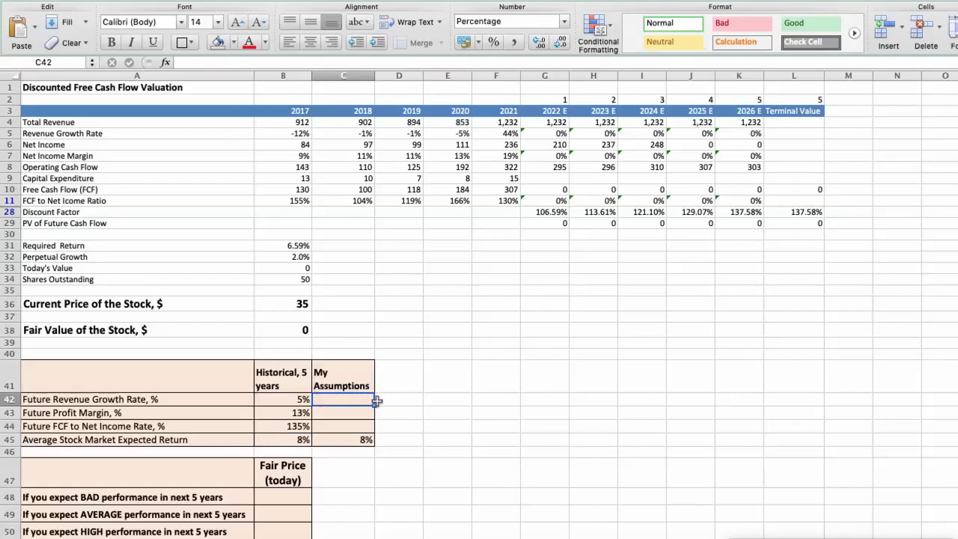
pyautogui.write('-3')
pyautogui.press('Return')
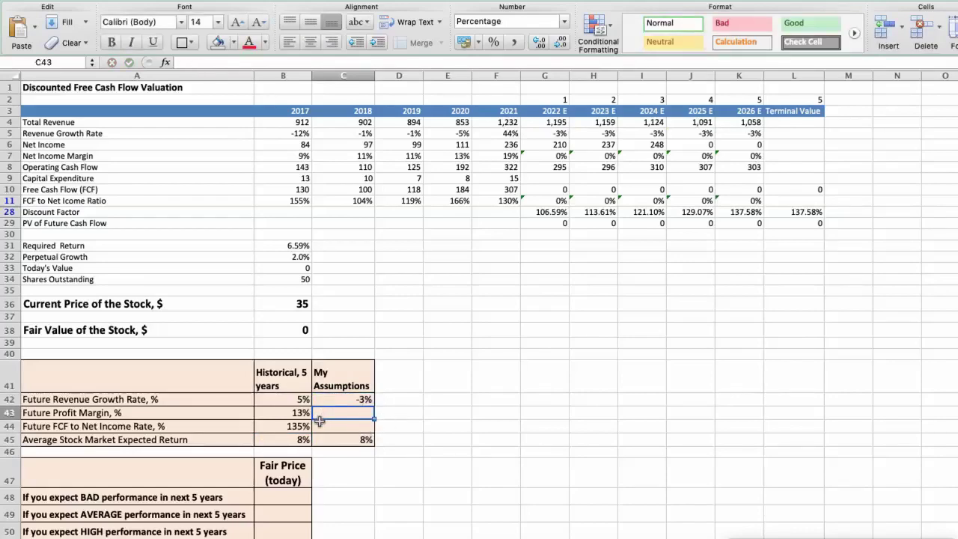
pyautogui.write('8')
pyautogui.press('Return')
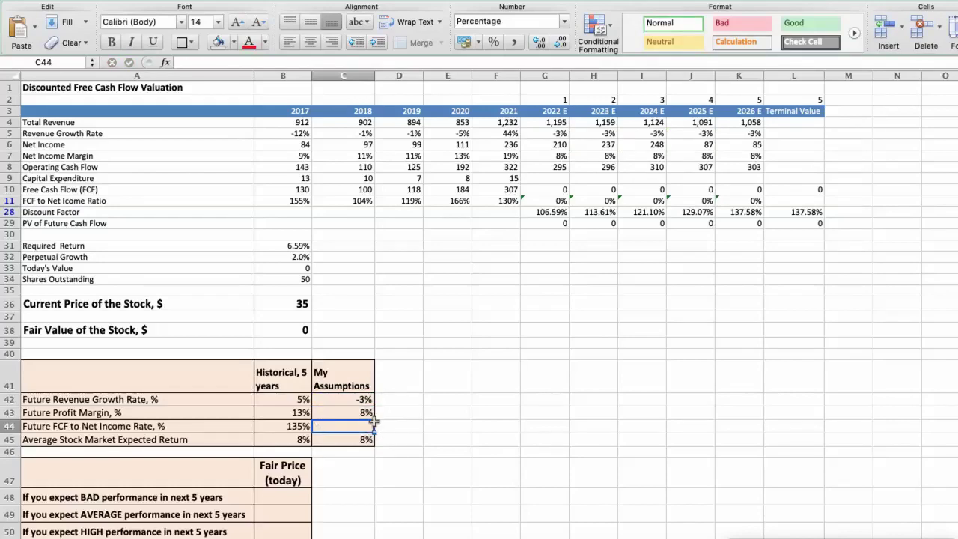
pyautogui.write('80')
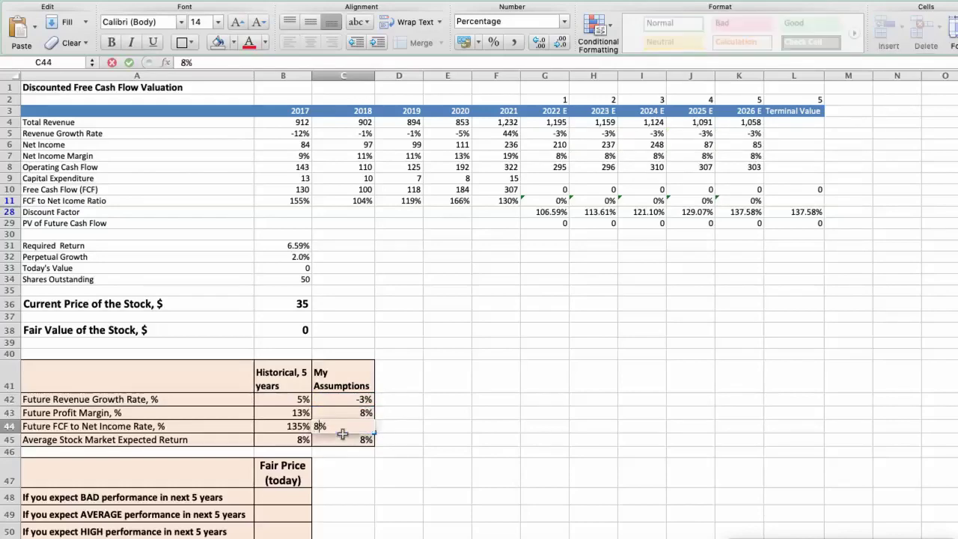
pyautogui.press('Return')
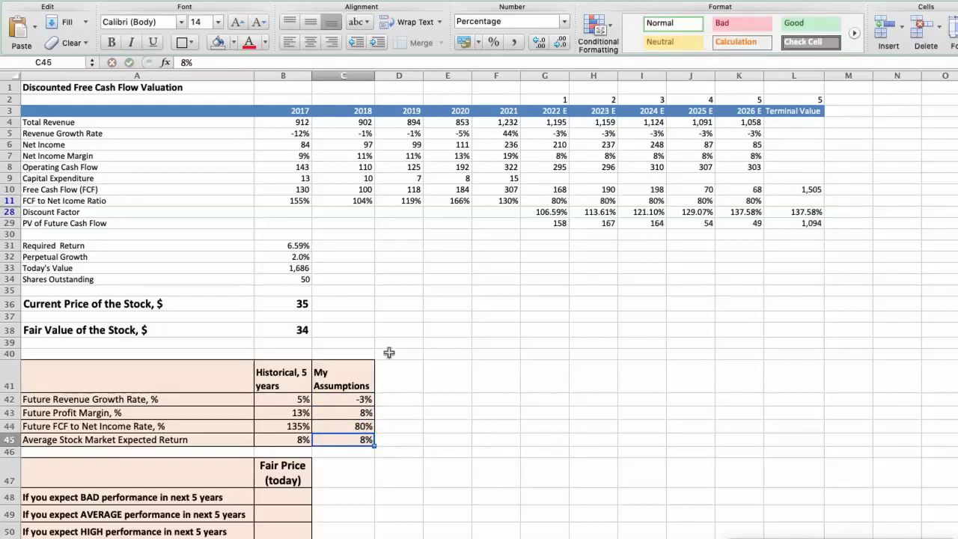
# Step: Check the calculated fair value of the stock and record 34 as the fair price for BAD performance
pyautogui.click(290, 327)
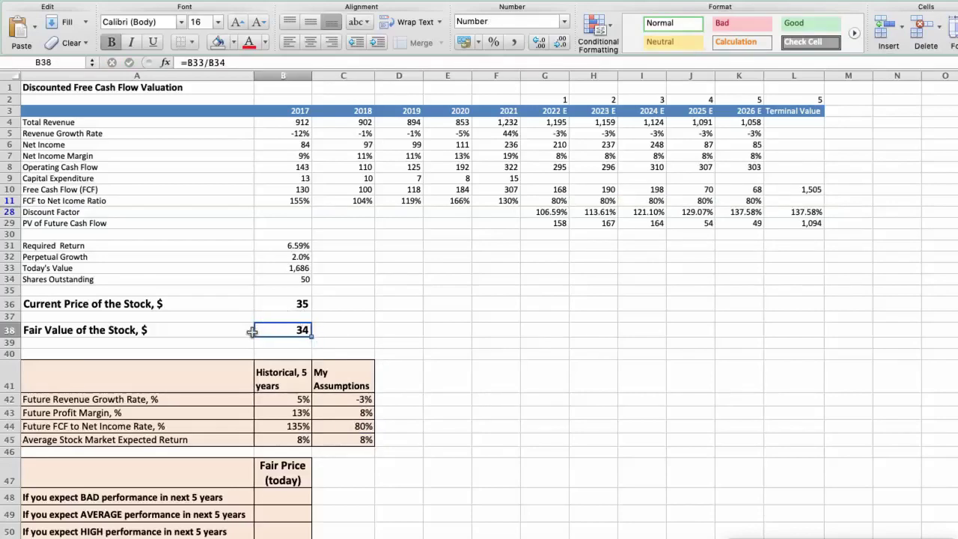
pyautogui.scroll(-2, 253, 333)
pyautogui.scroll(-1, 252, 333)
pyautogui.click(266, 415)
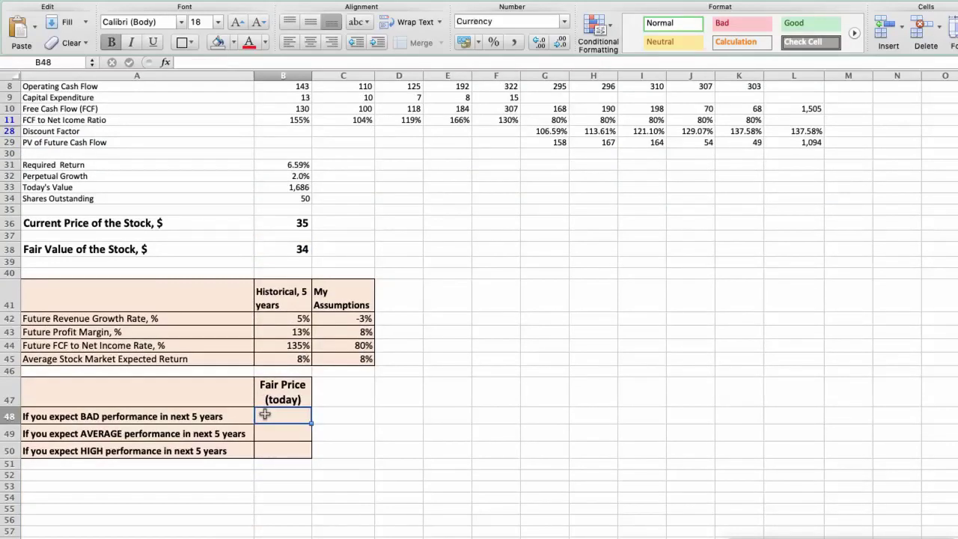
pyautogui.write('34')
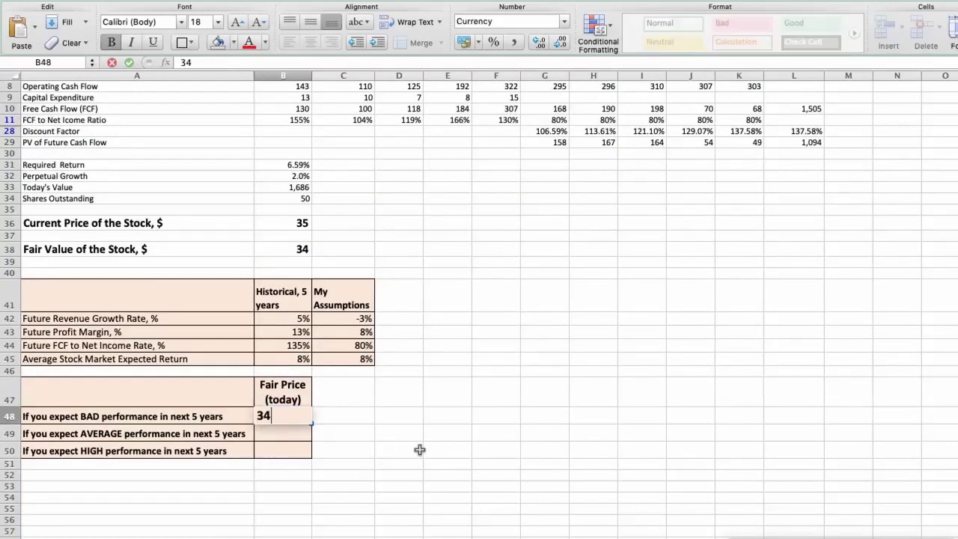
pyautogui.press('Return')
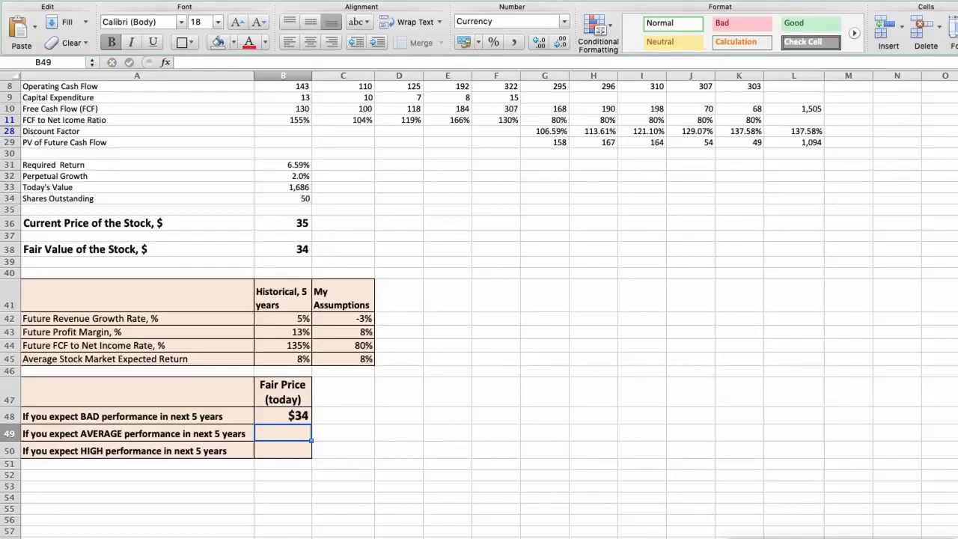
# Step: Change My Assumptions to 0% revenue growth, 11% profit margin and 95% FCF to net income rate
pyautogui.click(371, 318)
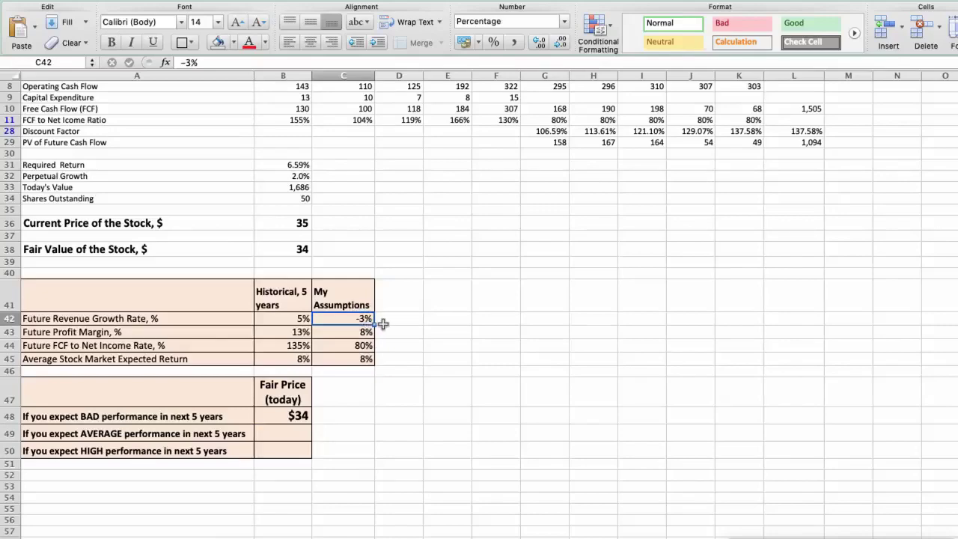
pyautogui.write('0')
pyautogui.press('Return')
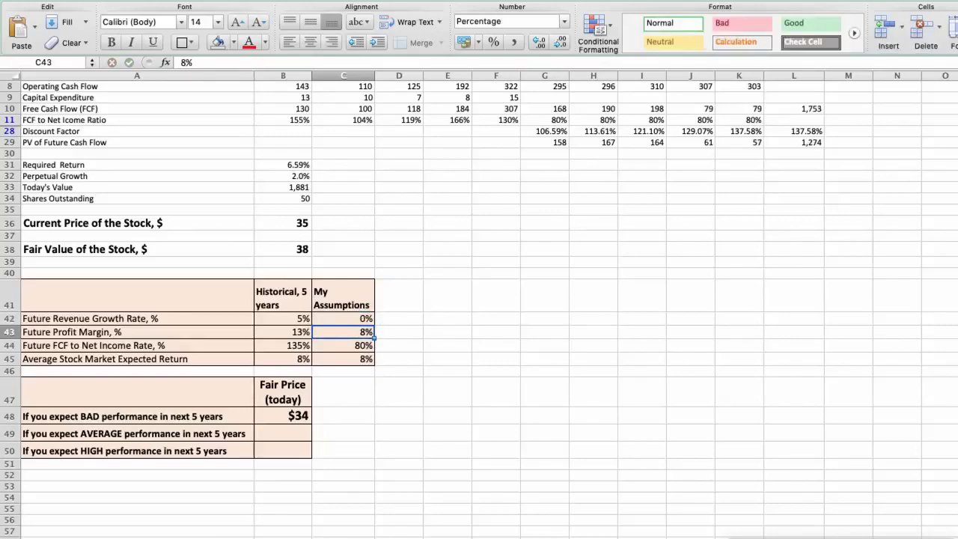
pyautogui.write('11')
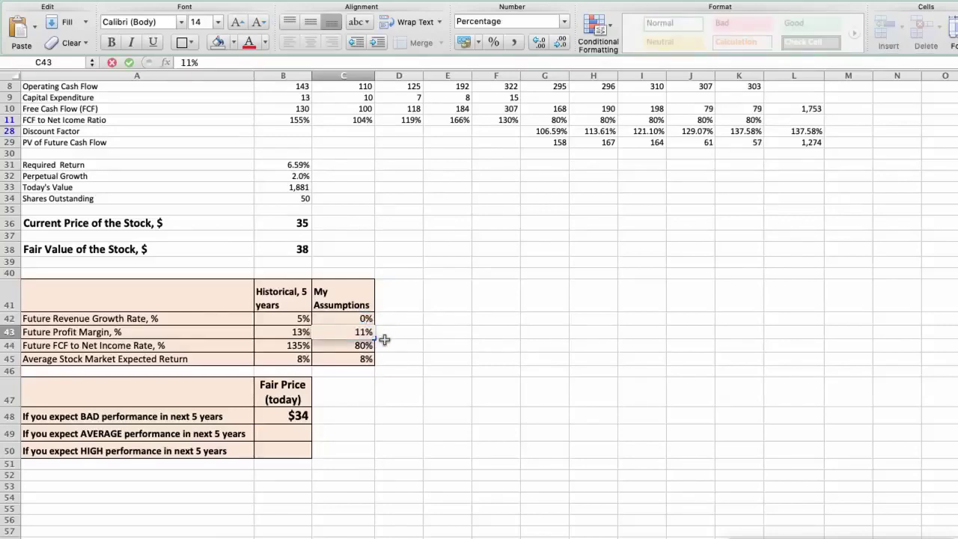
pyautogui.press('Return')
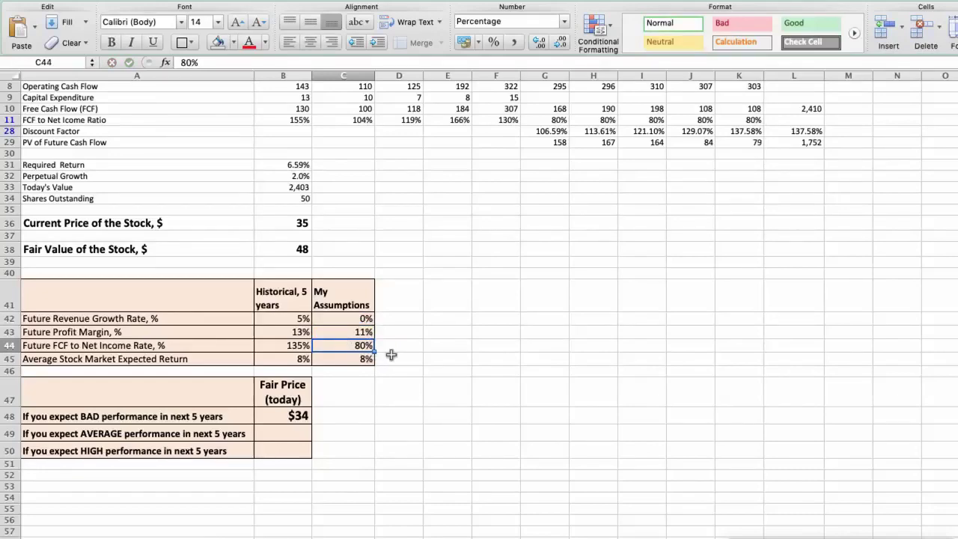
pyautogui.write('95')
pyautogui.press('Return')
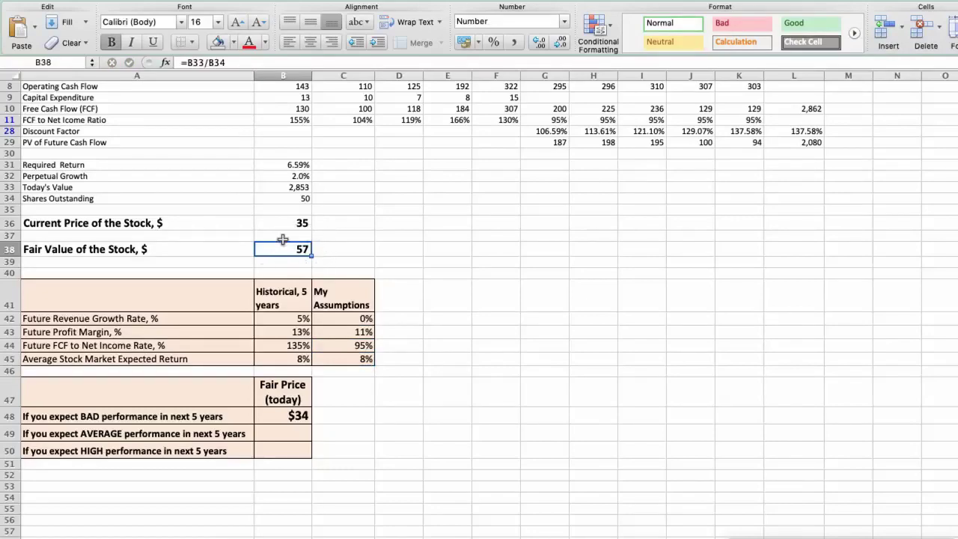
# Step: Record 57 as the fair price for AVERAGE performance in the next 5 years
pyautogui.click(275, 435)
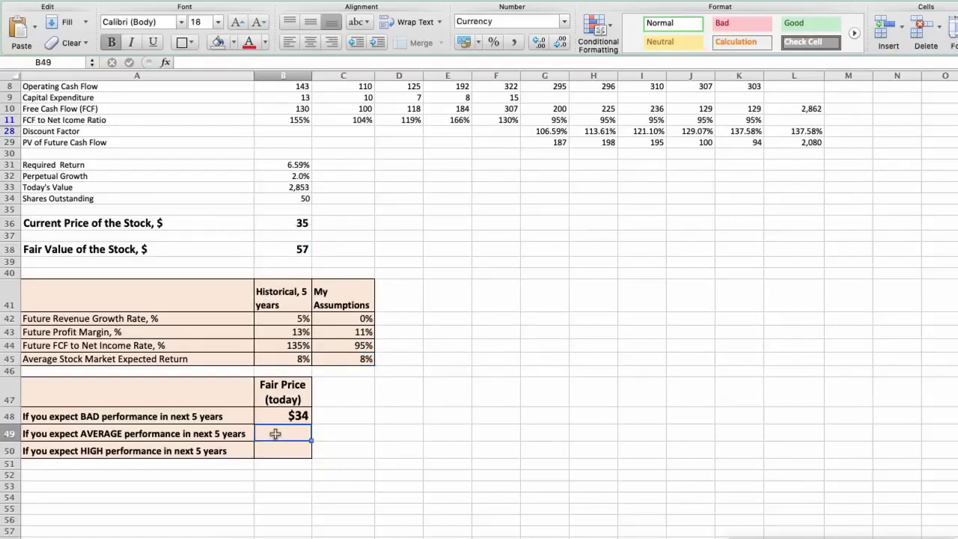
pyautogui.write('57')
pyautogui.press('Return')
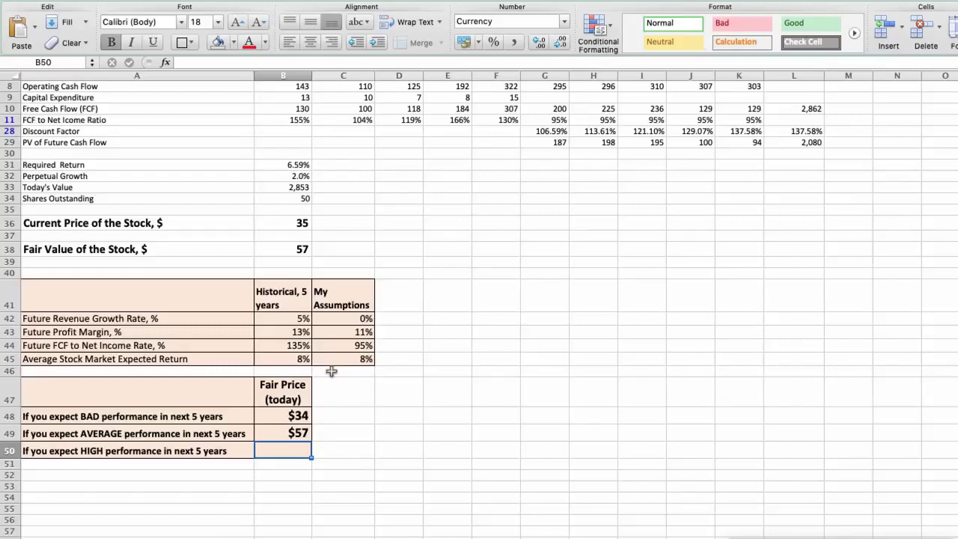
# Step: Change My Assumptions to 3% revenue growth, 13% profit margin and 120% FCF to net income rate
pyautogui.click(348, 320)
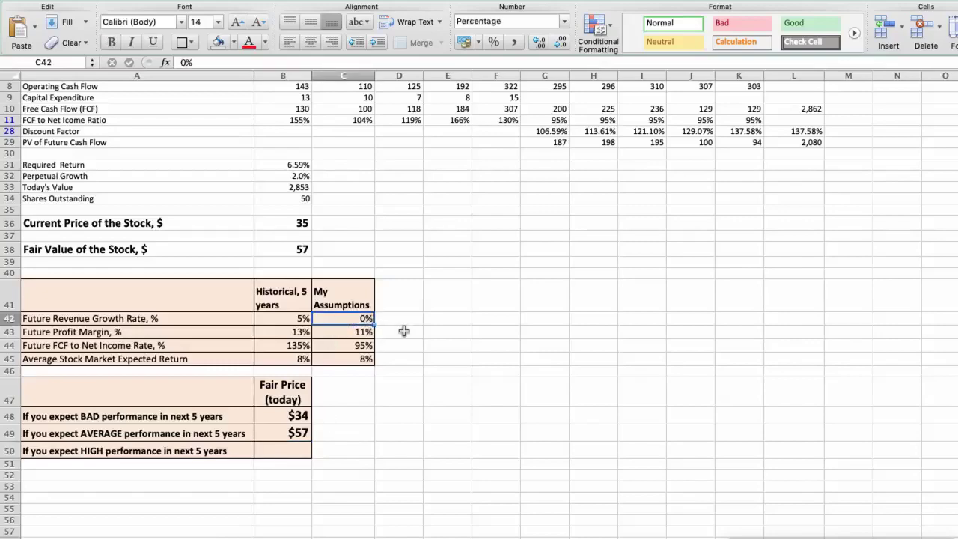
pyautogui.write('3')
pyautogui.press('Return')
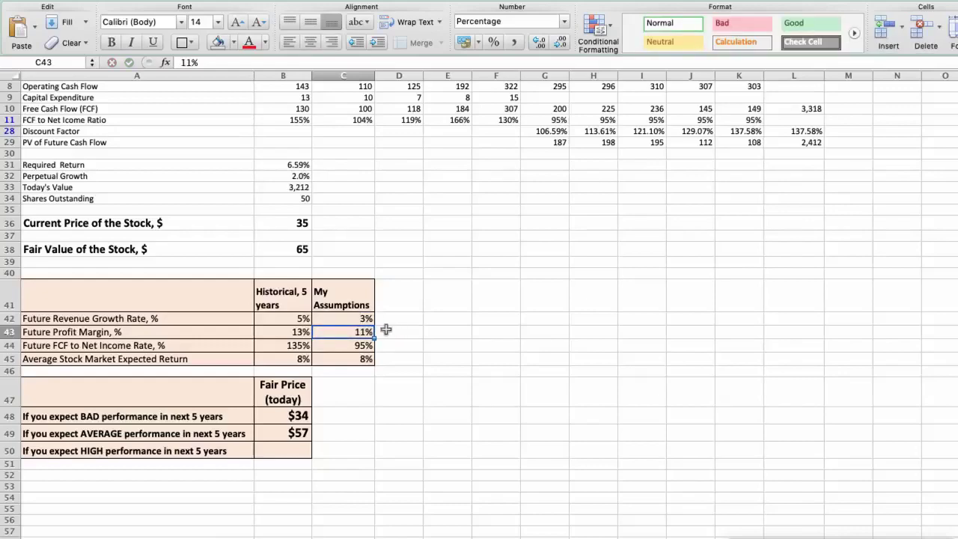
pyautogui.write('13')
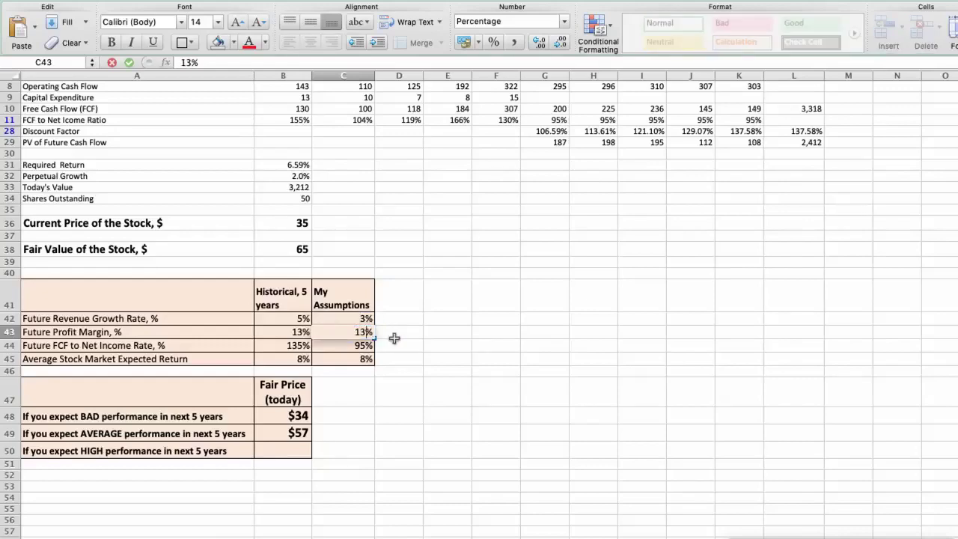
pyautogui.press('Return')
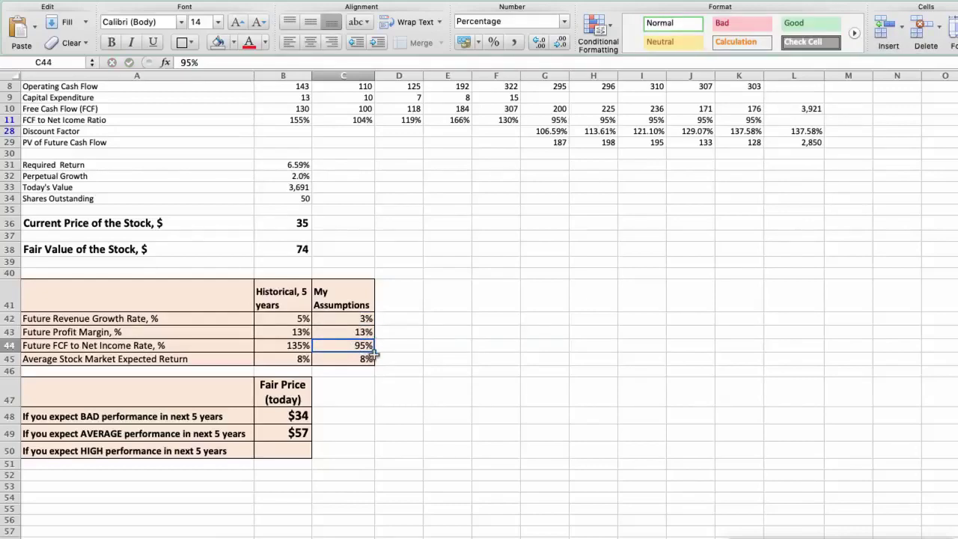
pyautogui.write('120')
pyautogui.press('Return')
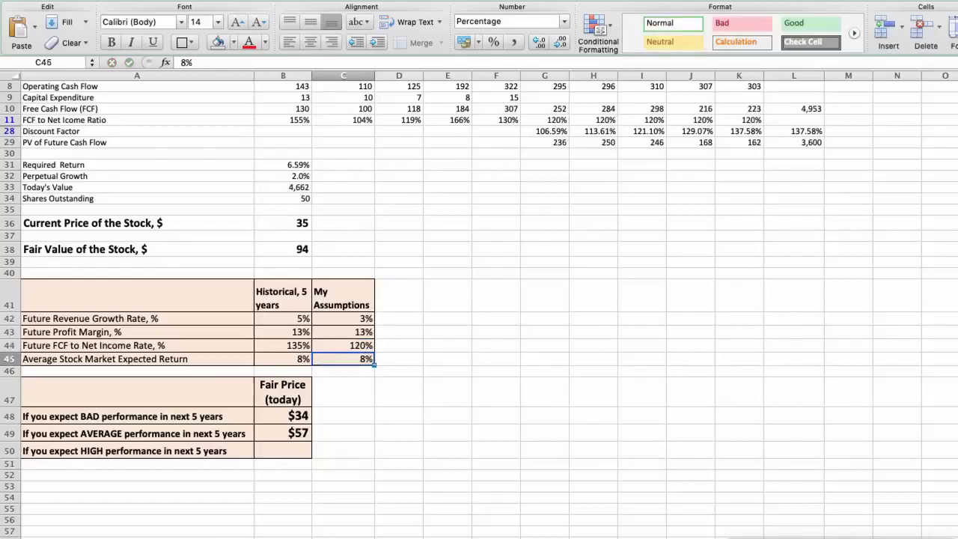
# Step: Check the calculated fair value and record 94 as the fair price for HIGH performance in the next 5 years
pyautogui.click(290, 246)
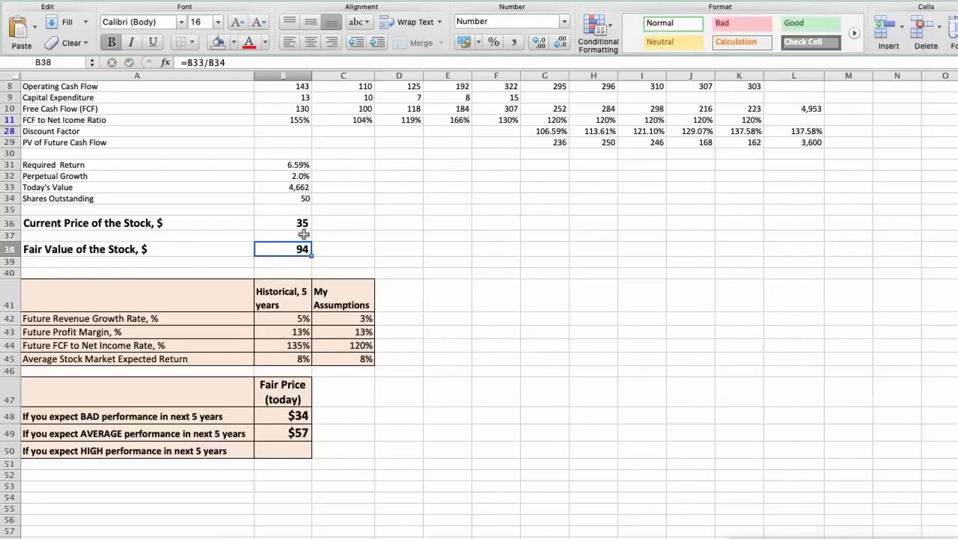
pyautogui.click(278, 450)
pyautogui.write('94')
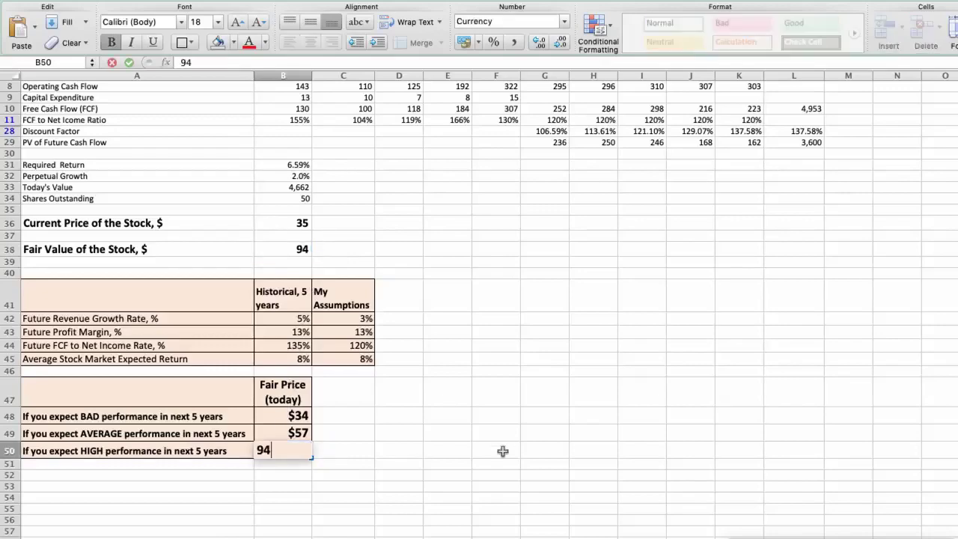
pyautogui.press('Return')
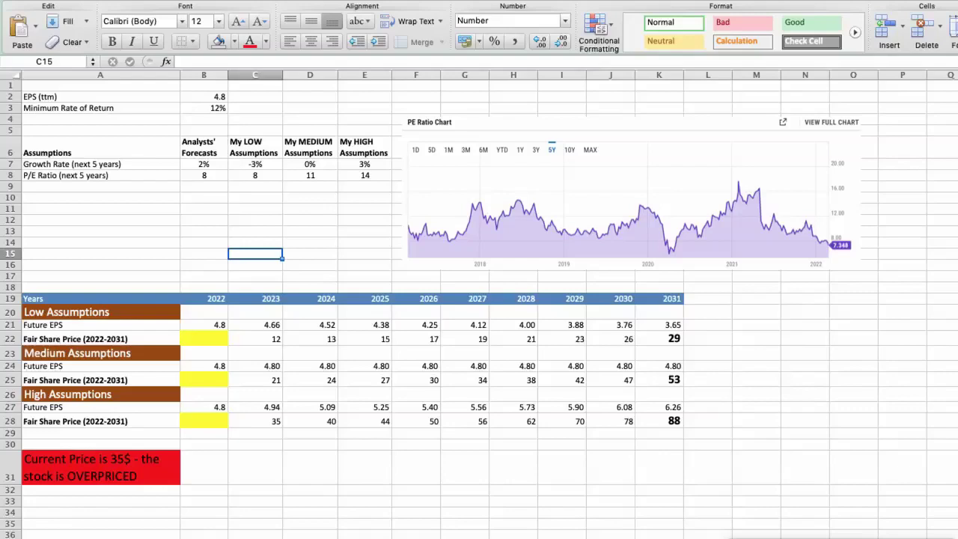
# Step: Review the trailing EPS, the minimum rate of return, and the analysts' forecast growth rate and P/E ratio
pyautogui.click(192, 98)
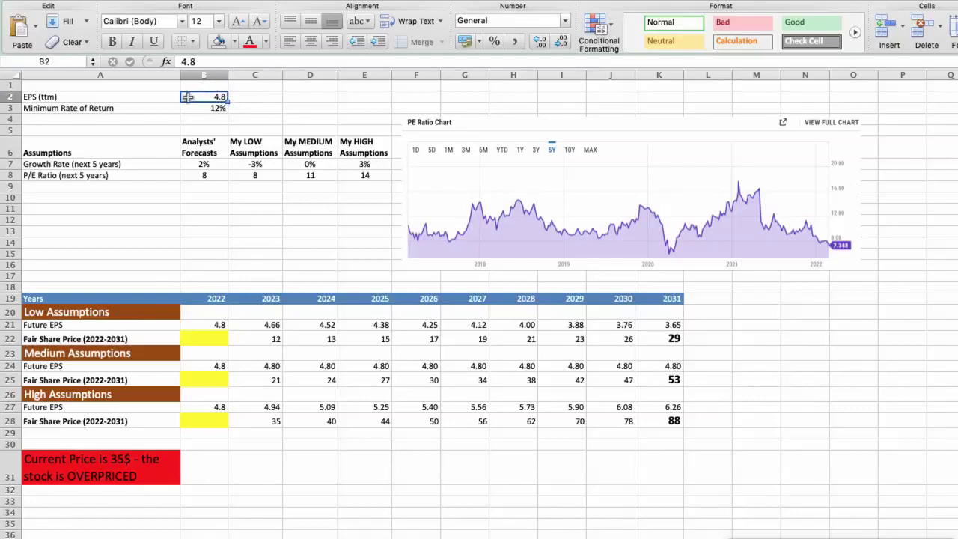
pyautogui.click(188, 107)
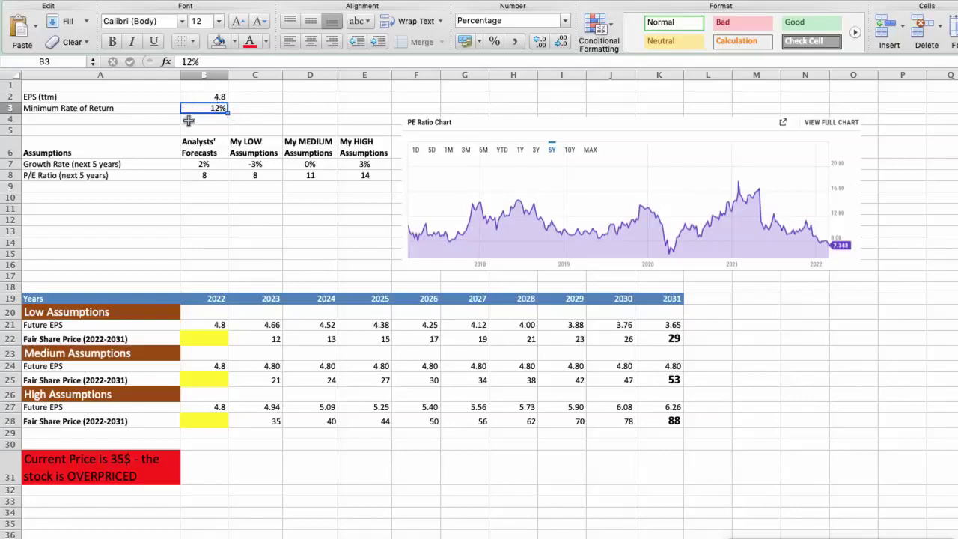
pyautogui.click(185, 163)
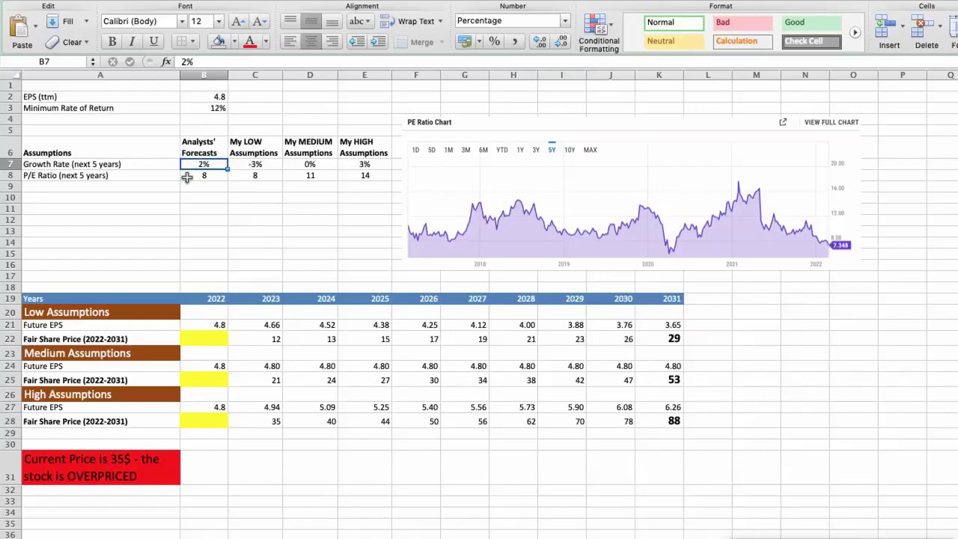
pyautogui.click(187, 177)
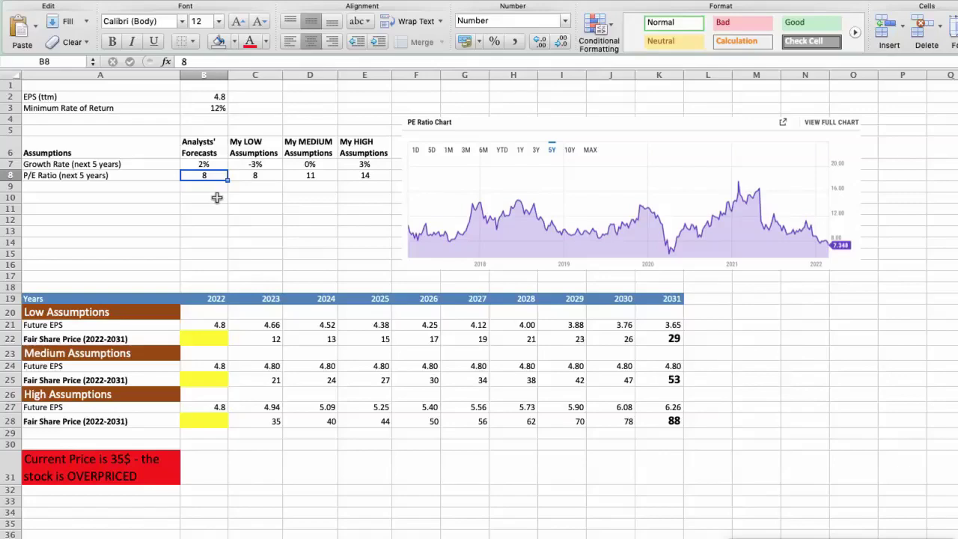
# Step: Check the growth rate and P/E ratio in My LOW Assumptions and fill the Low Assumptions 2022 fair share price with =C22/(1+B3)
pyautogui.click(238, 165)
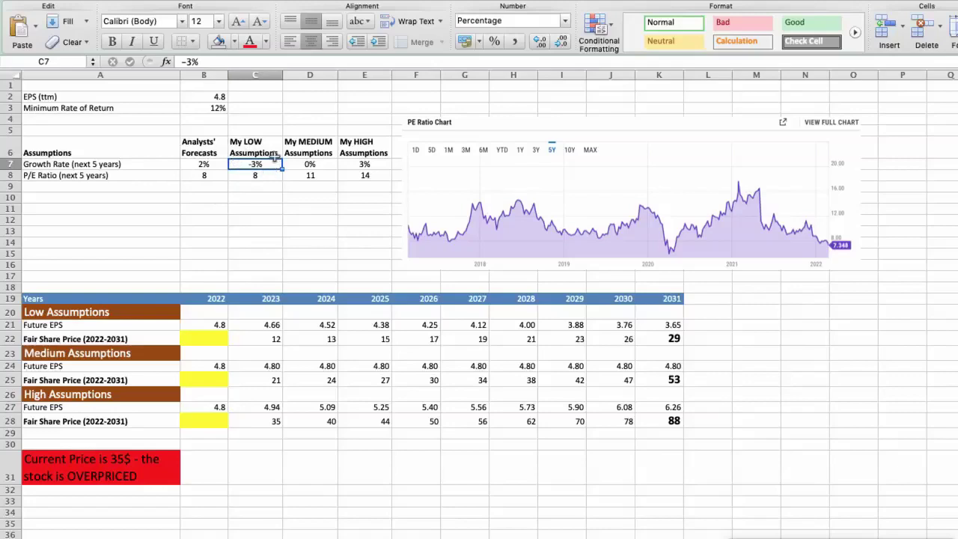
pyautogui.click(235, 175)
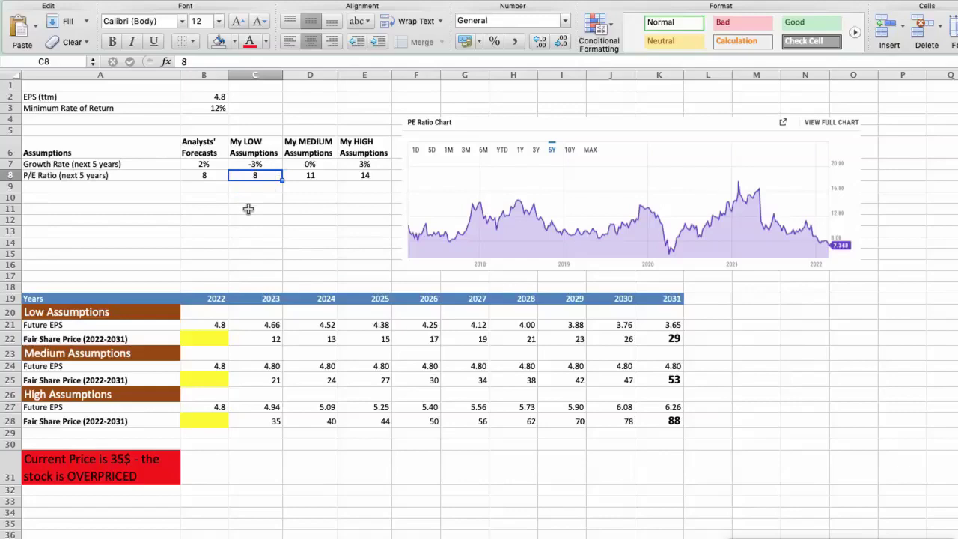
pyautogui.click(204, 339)
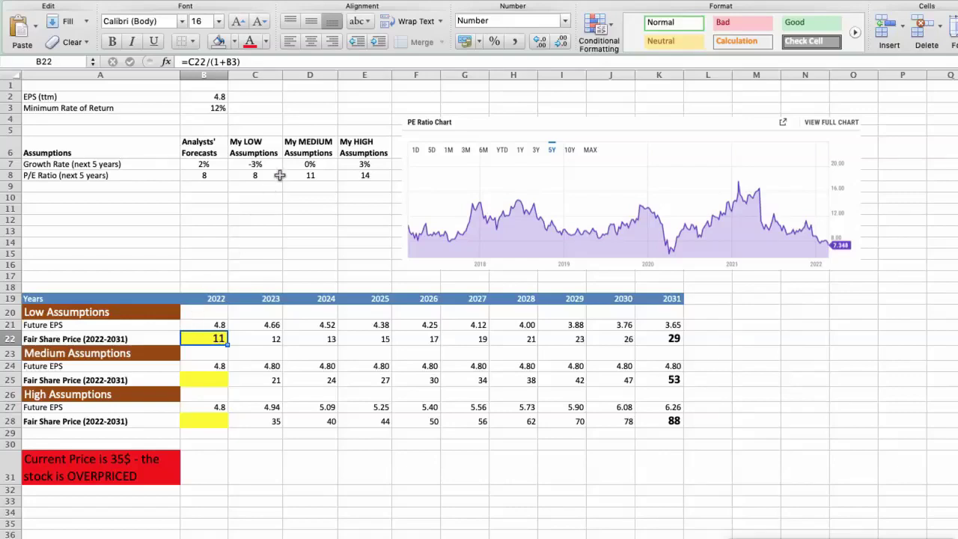
# Step: Check the growth rate and P/E ratio in My MEDIUM Assumptions and fill the Medium Assumptions 2022 fair share price with =C25/(1+B3)
pyautogui.click(292, 164)
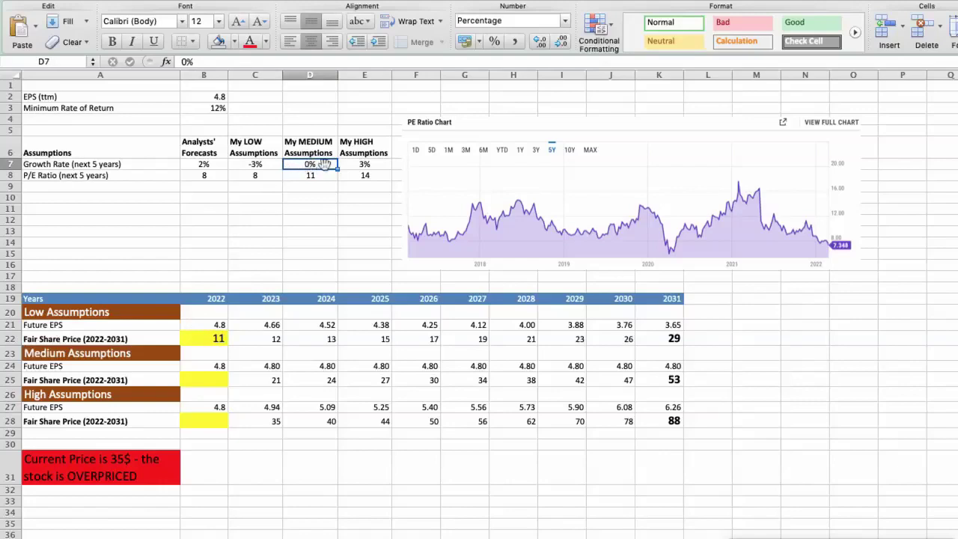
pyautogui.click(292, 175)
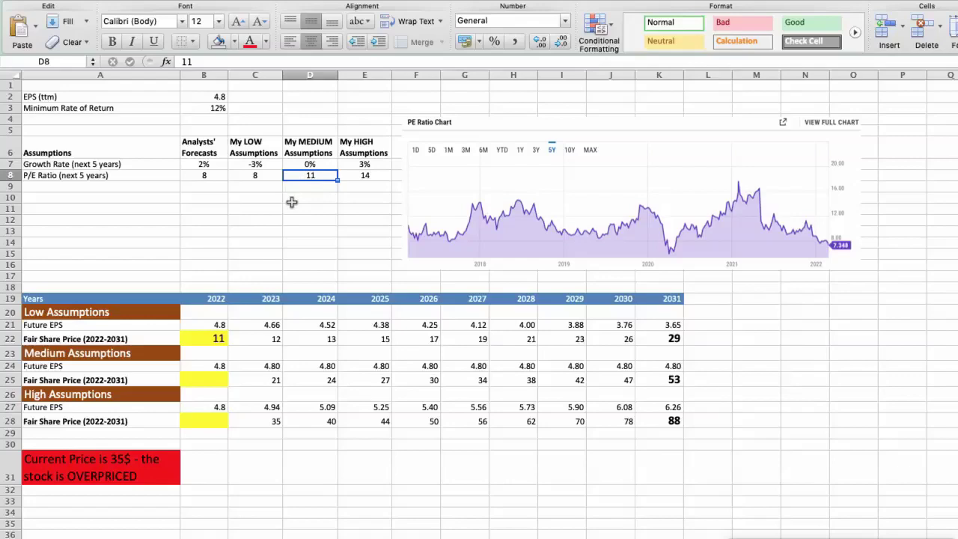
pyautogui.click(191, 378)
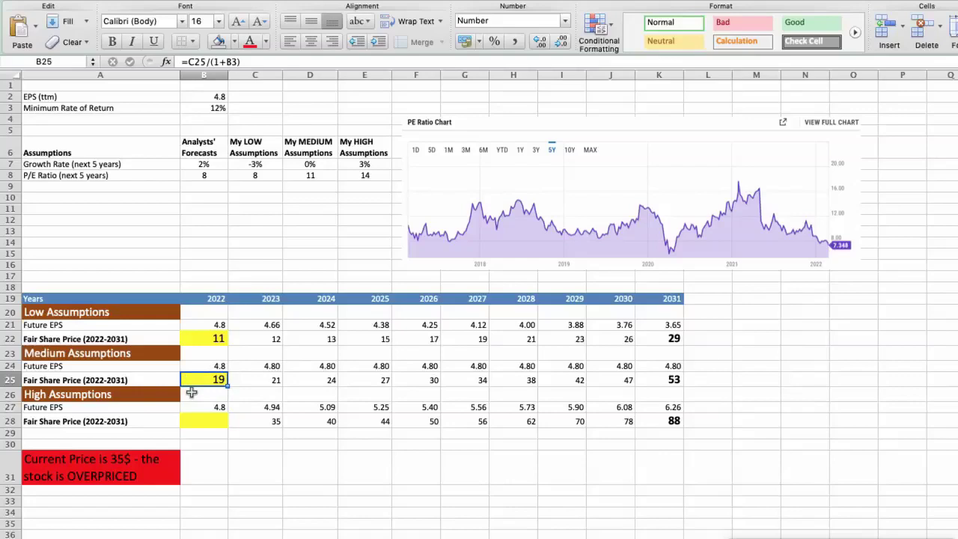
# Step: Check the growth rate and P/E ratio for the next 5 years in My HIGH Assumptions
pyautogui.click(349, 165)
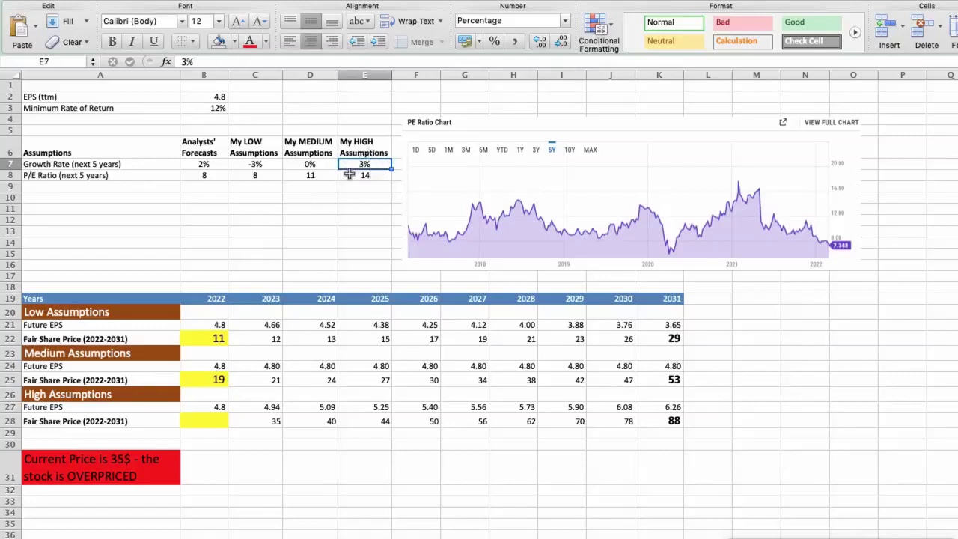
pyautogui.click(349, 174)
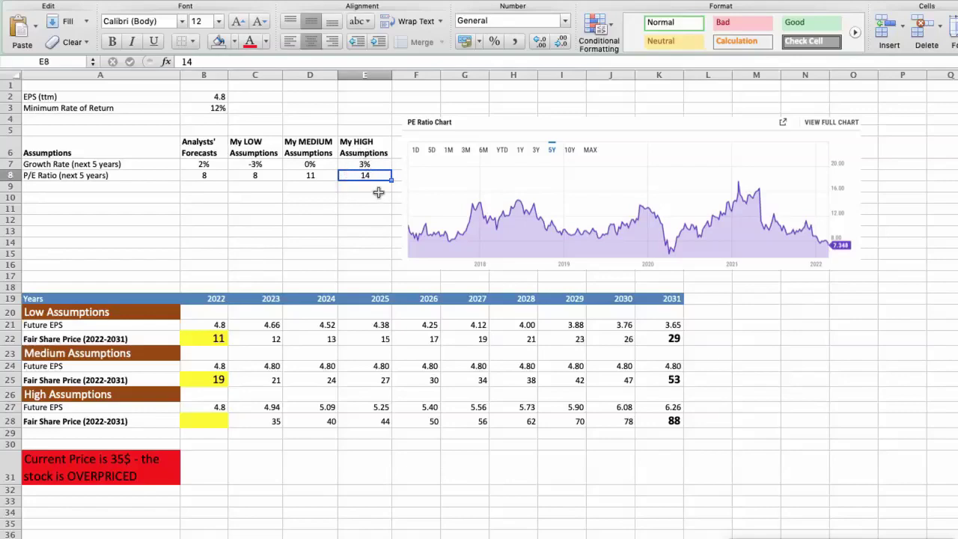